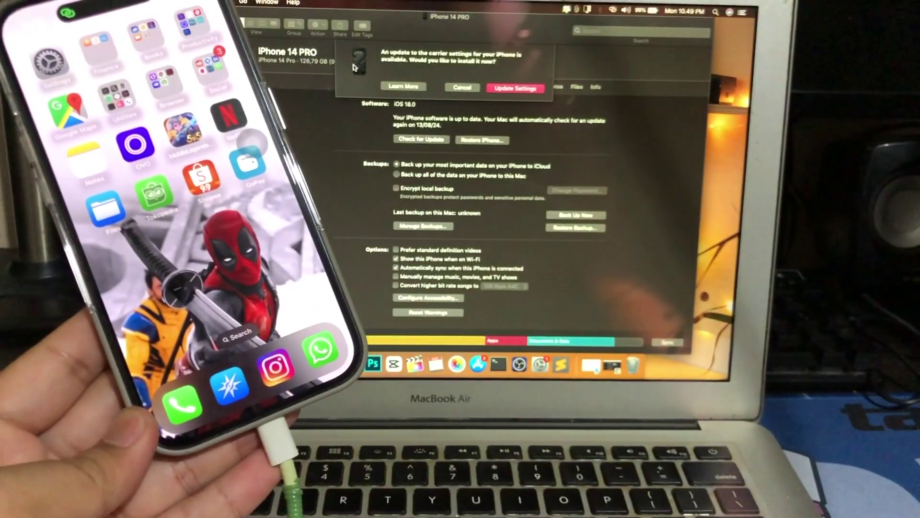
Dismiss the iPhone 14 Pro carrier-settings update prompt in Finder
key(Escape)
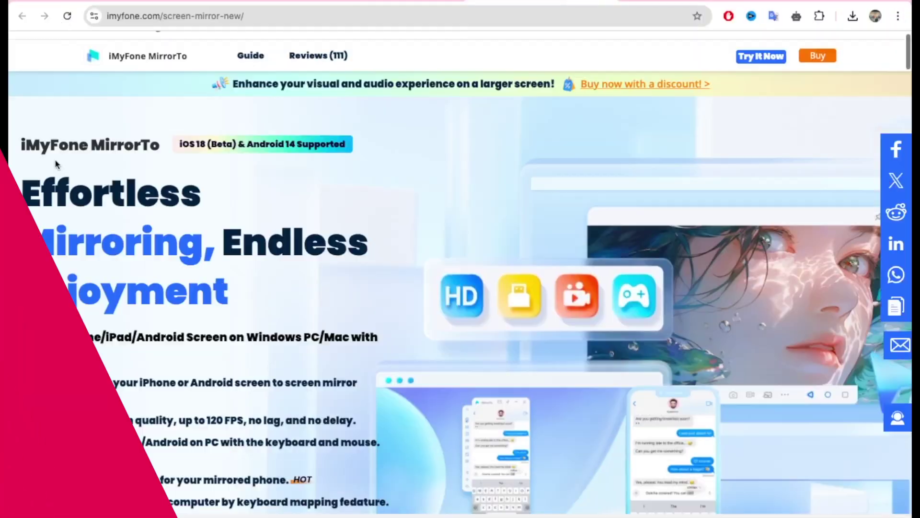
scroll(108, 144, down, 1)
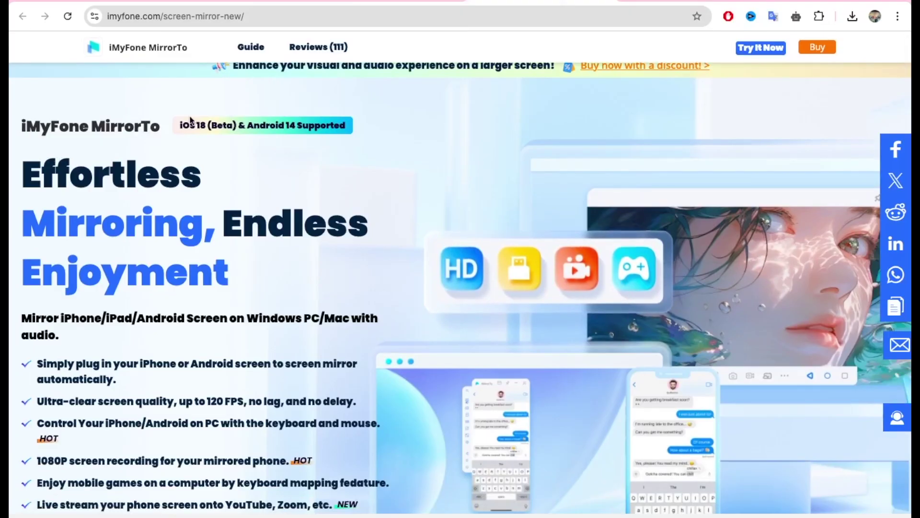
scroll(248, 173, down, 1)
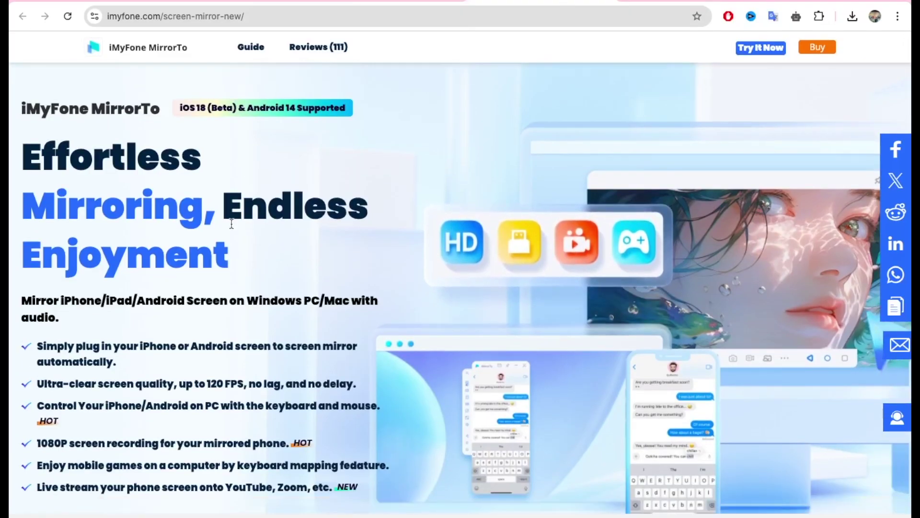
scroll(155, 267, down, 1)
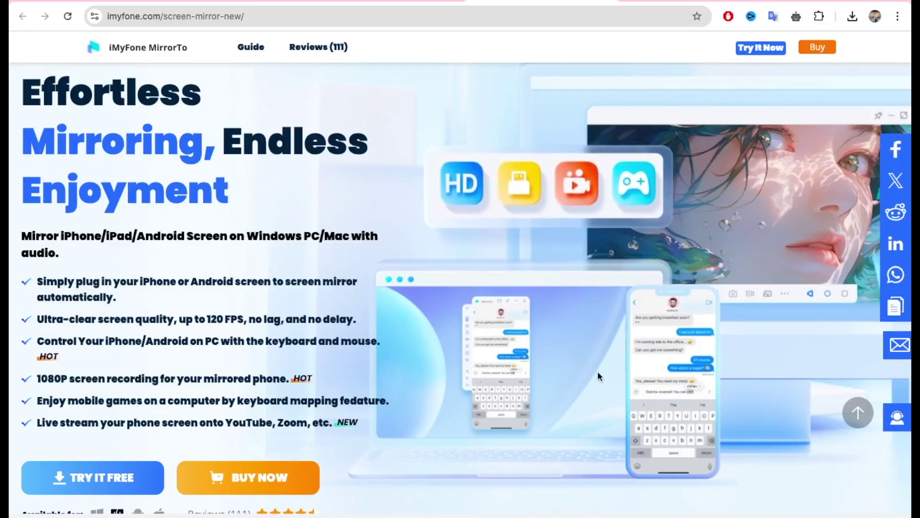
scroll(586, 345, down, 1)
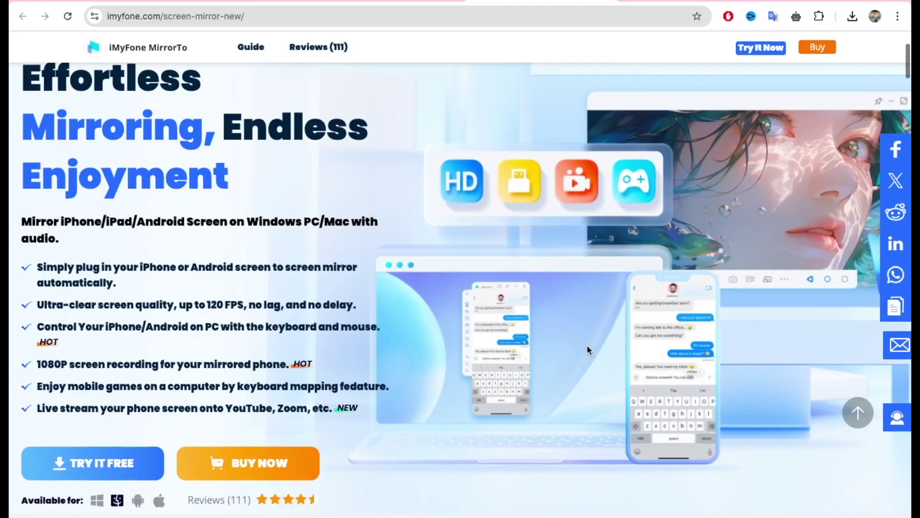
scroll(587, 345, down, 1)
scroll(586, 345, down, 2)
scroll(587, 345, down, 1)
scroll(586, 344, down, 1)
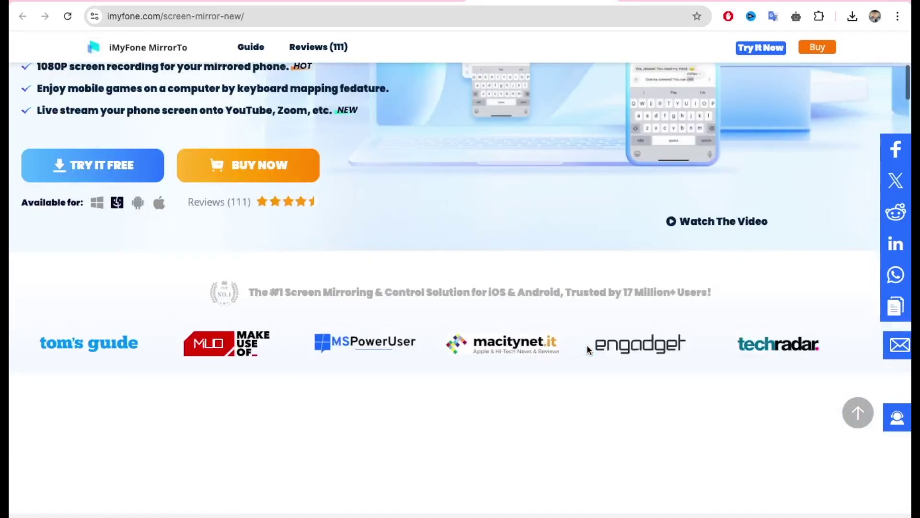
scroll(586, 344, down, 1)
scroll(588, 345, down, 2)
scroll(587, 344, down, 1)
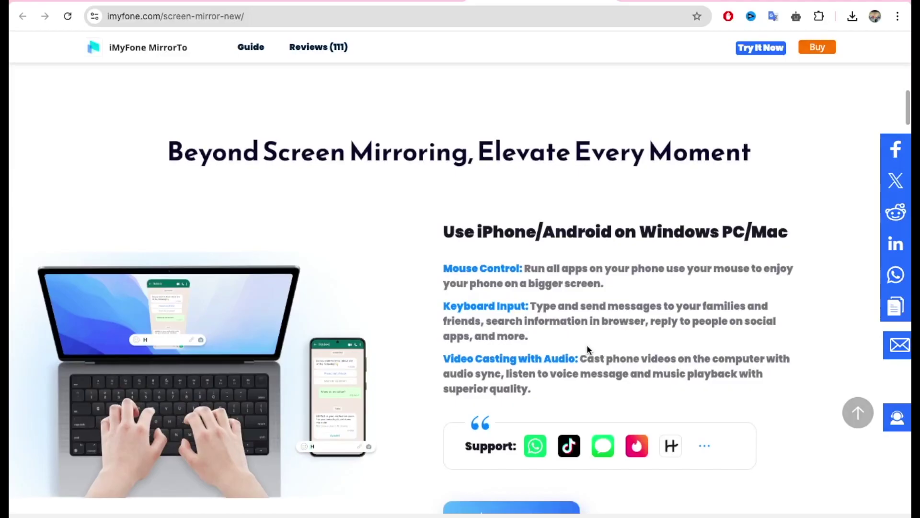
scroll(586, 345, down, 1)
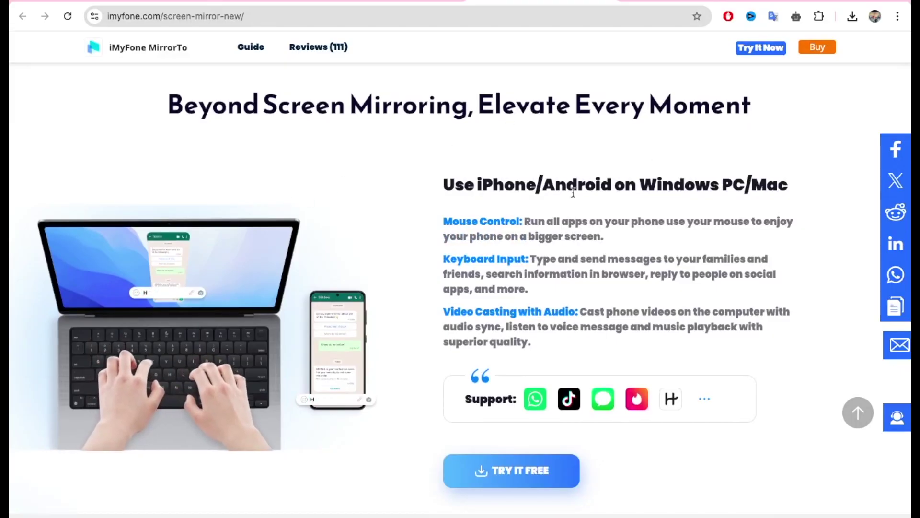
scroll(647, 252, down, 6)
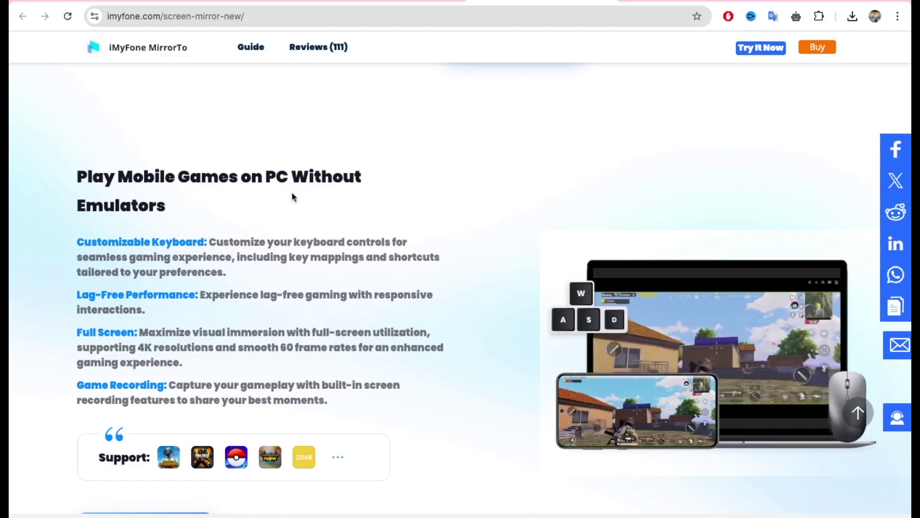
scroll(407, 395, down, 2)
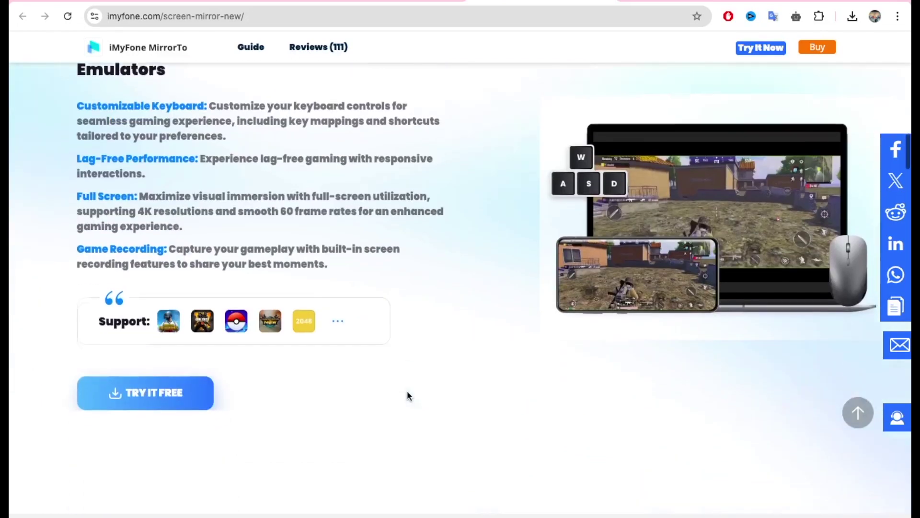
scroll(407, 394, up, 1)
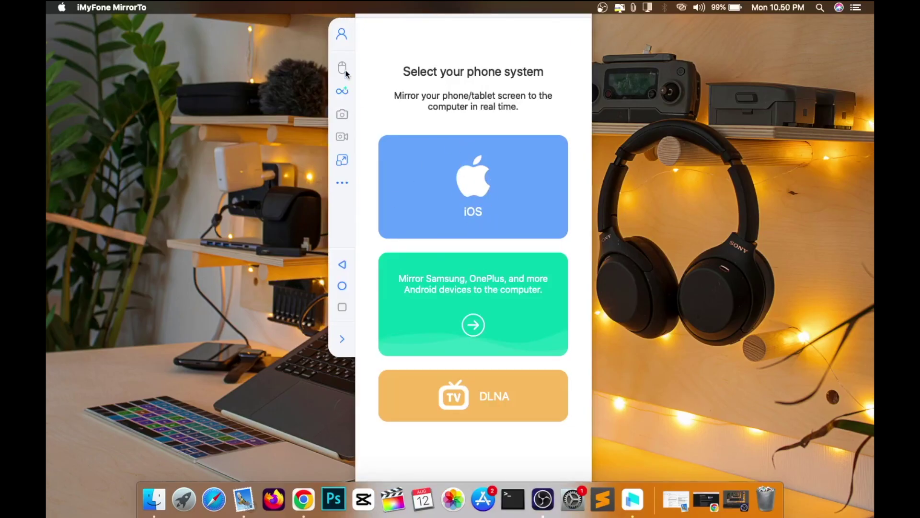
Choose iOS, compare the USB and Wi-Fi instructions, and allow camera access
click(470, 181)
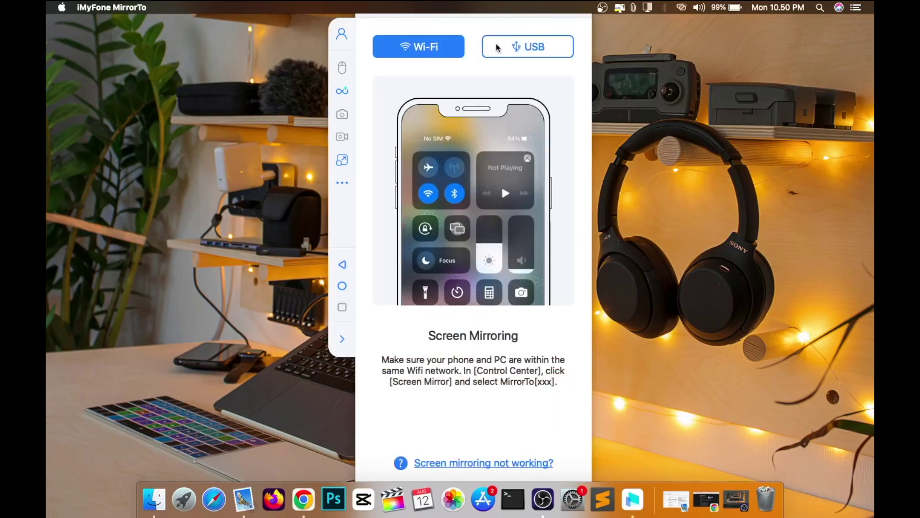
click(515, 46)
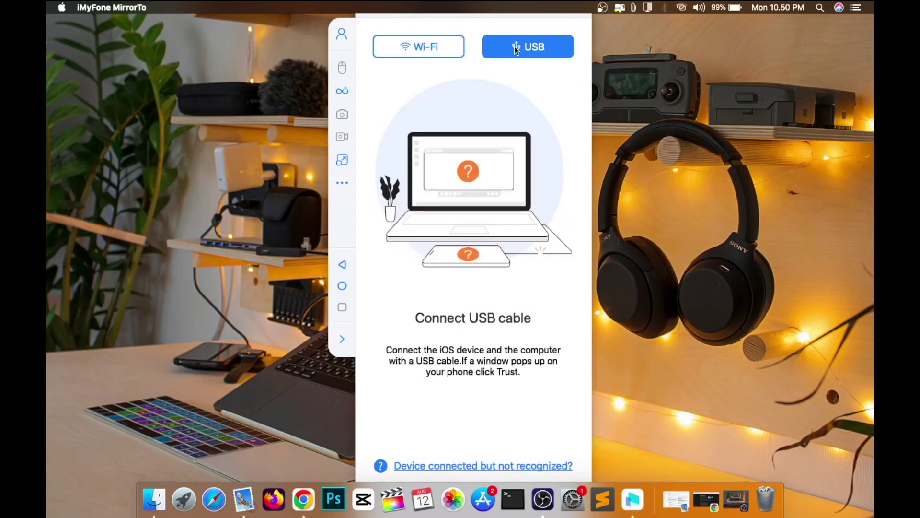
click(434, 45)
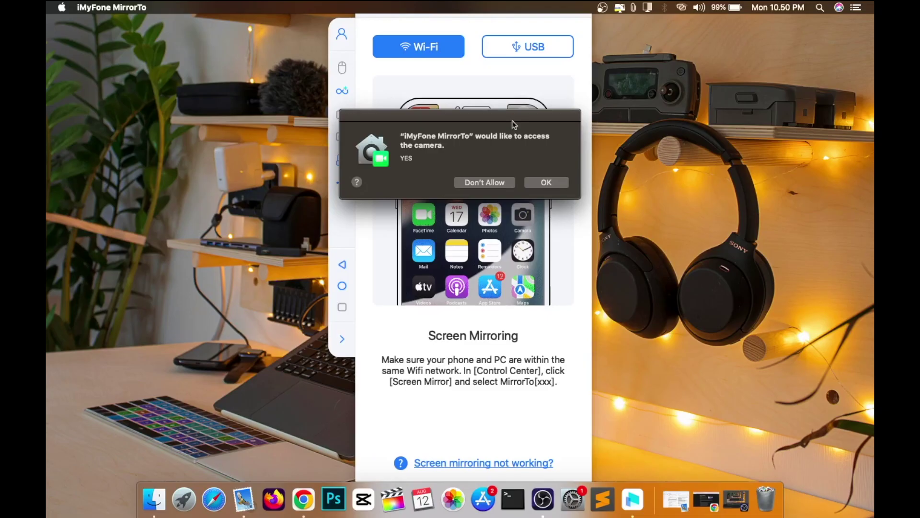
click(546, 183)
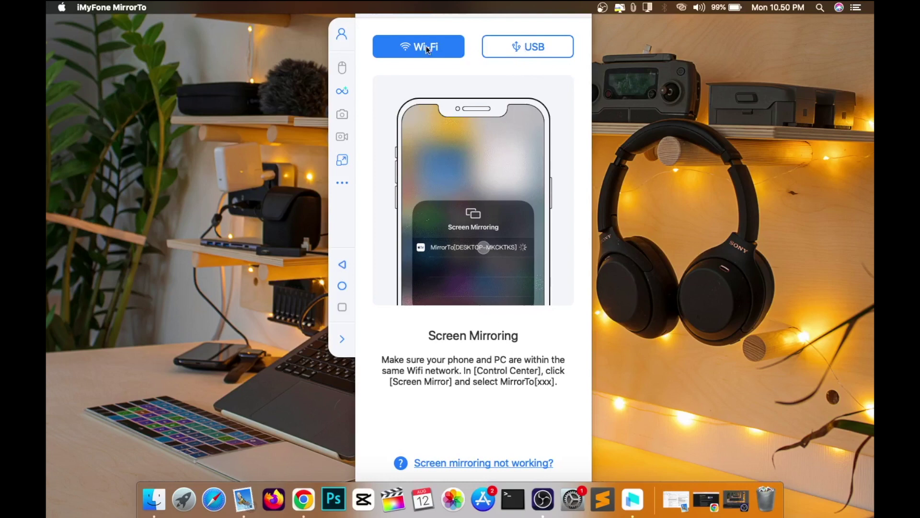
Start the USB connection and confirm the iPhone as the device
click(531, 50)
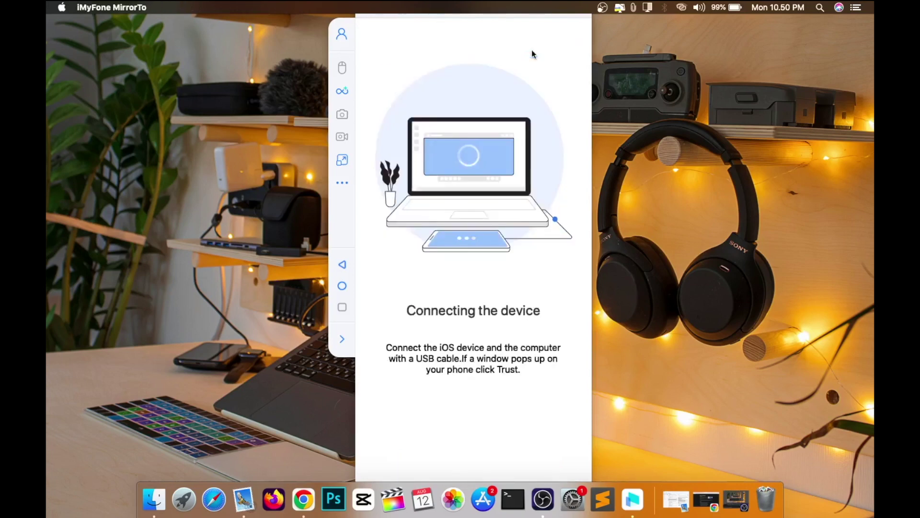
click(473, 311)
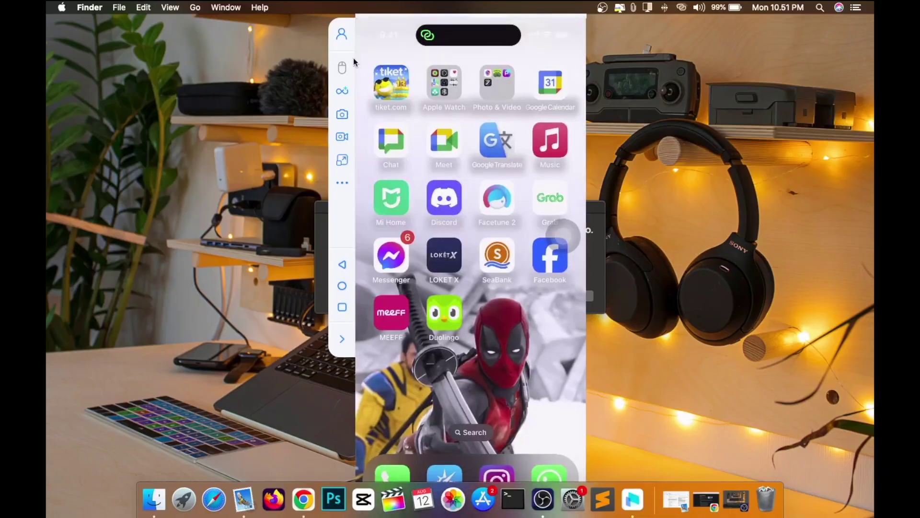
Turn on mouse control from the sidebar once the iPhone home screen is mirrored
click(342, 67)
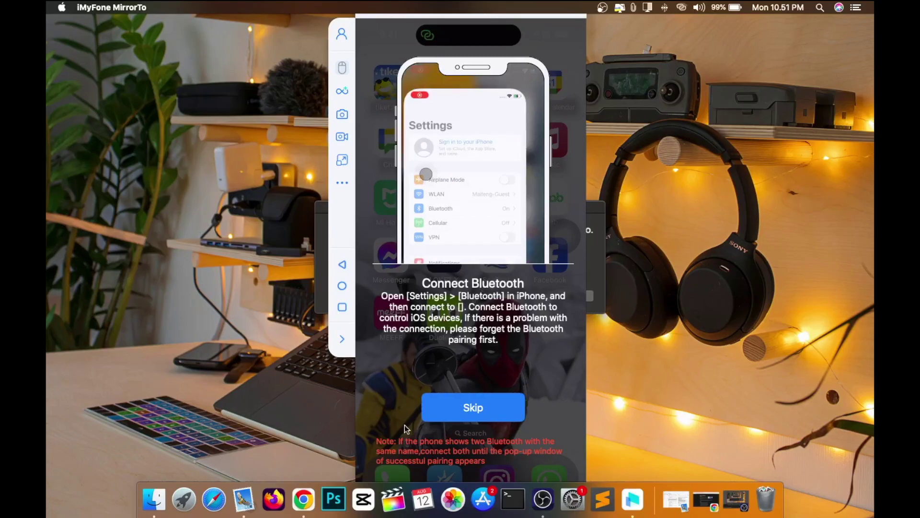
Skip Bluetooth pairing, acknowledge the orientation-lock notice, then enter and exit Control Center edit mode
click(470, 411)
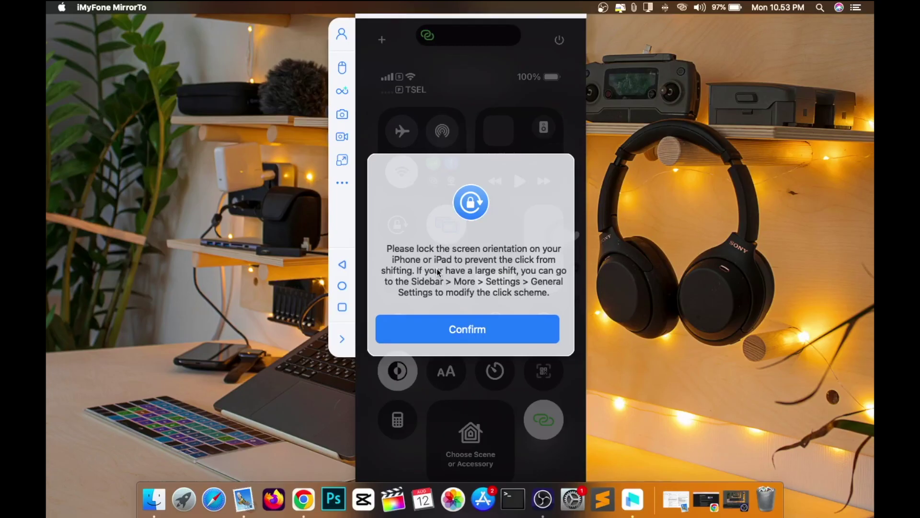
click(475, 336)
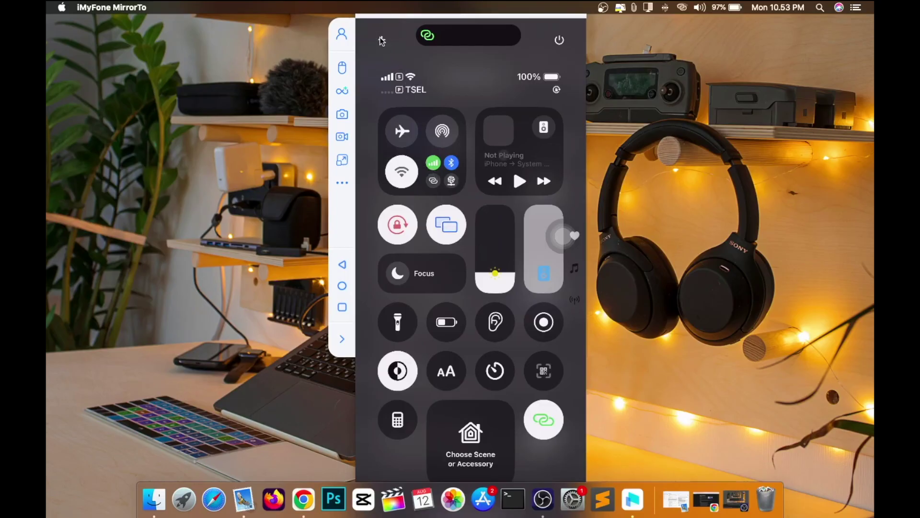
click(382, 40)
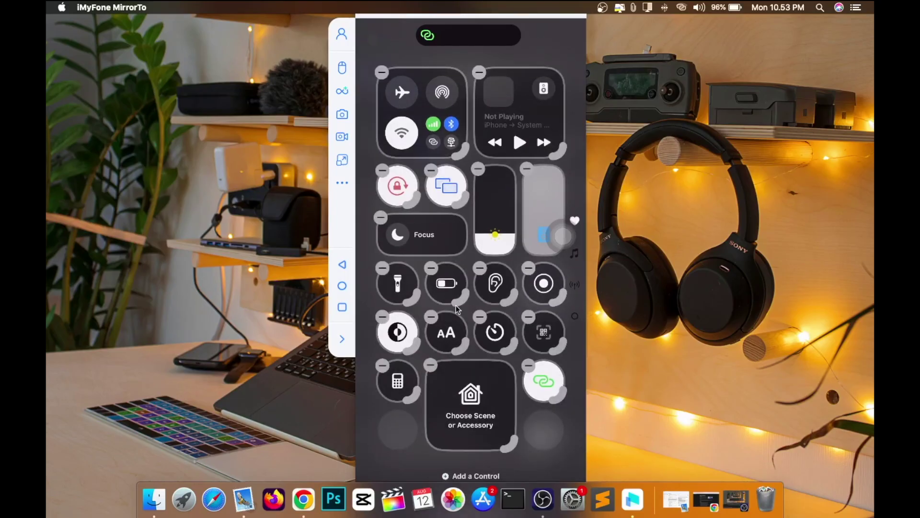
click(456, 308)
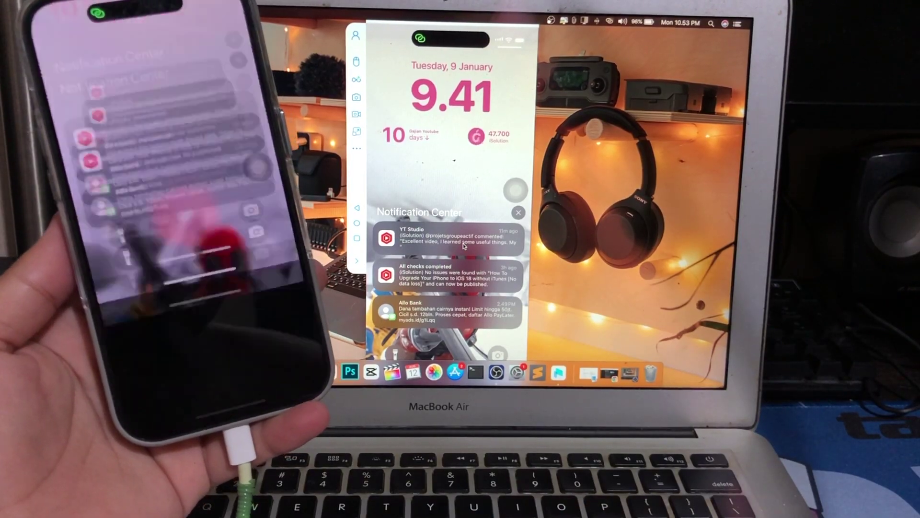
View the YT Studio comments from the notification, then swipe up to the home screen
click(464, 245)
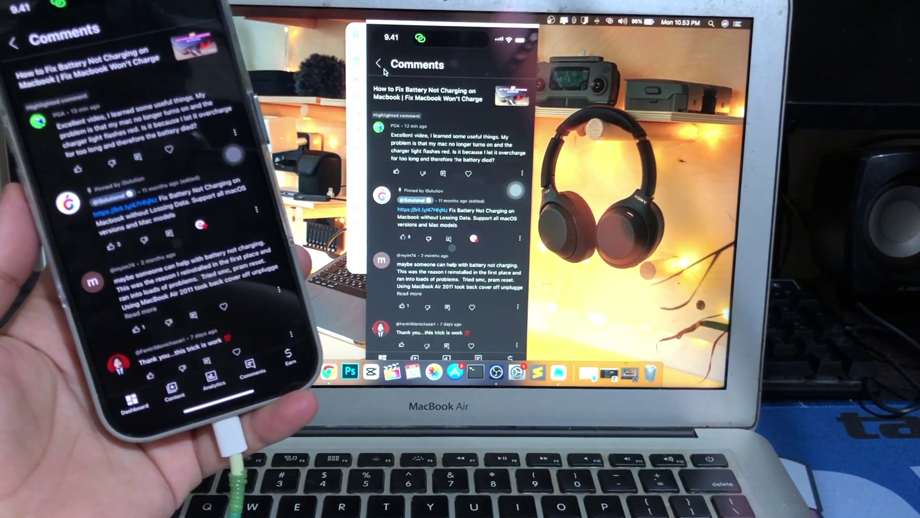
drag(449, 353, 461, 253)
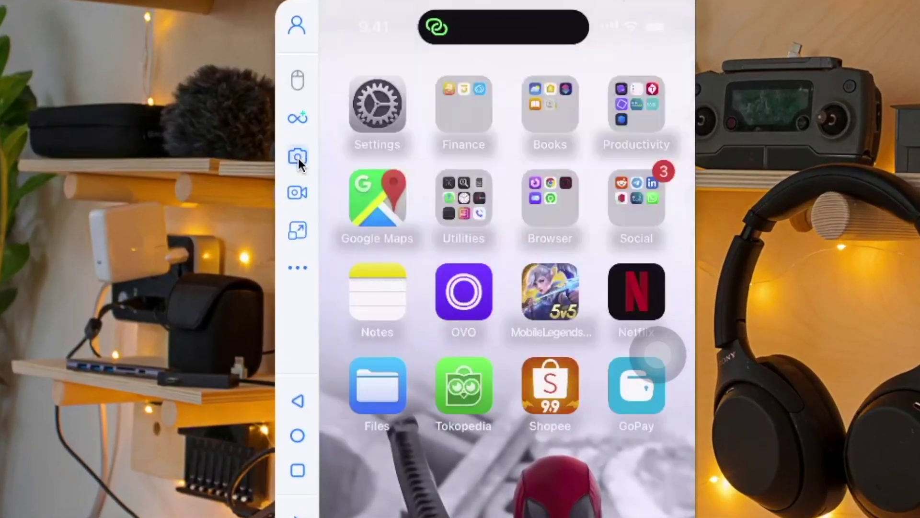
Copy an iPhone screenshot, customise the sidebar tools via More > Edit, and return to the first home page
click(298, 155)
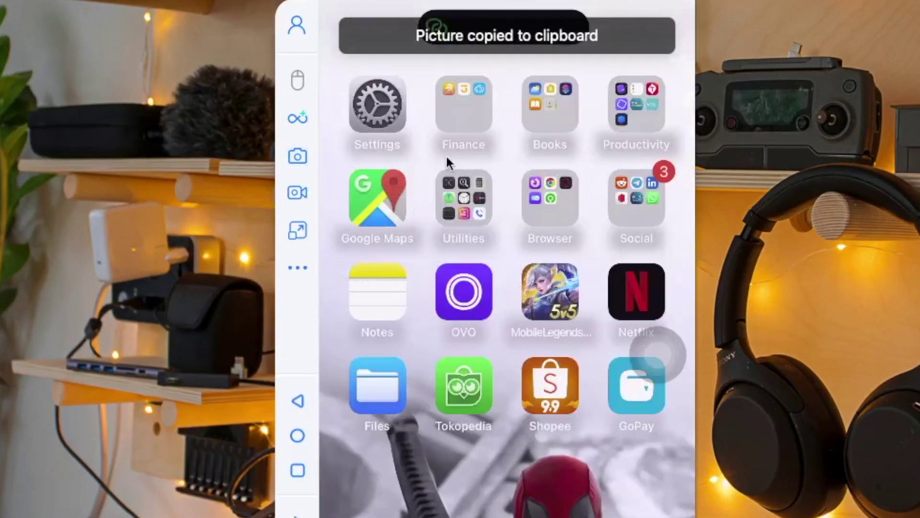
click(299, 269)
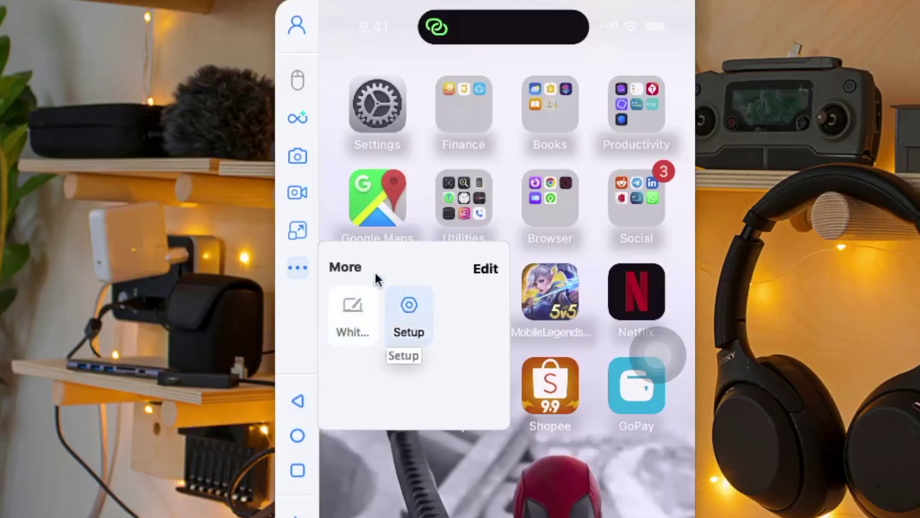
click(483, 270)
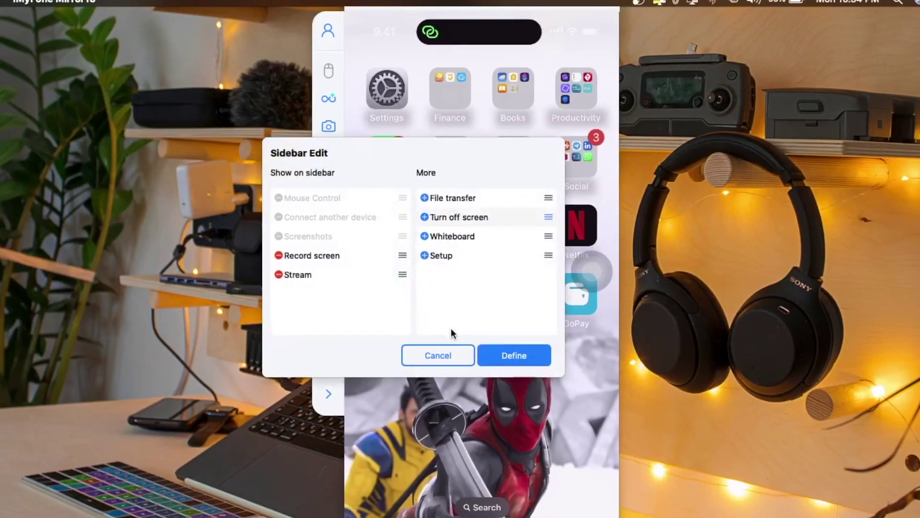
click(551, 470)
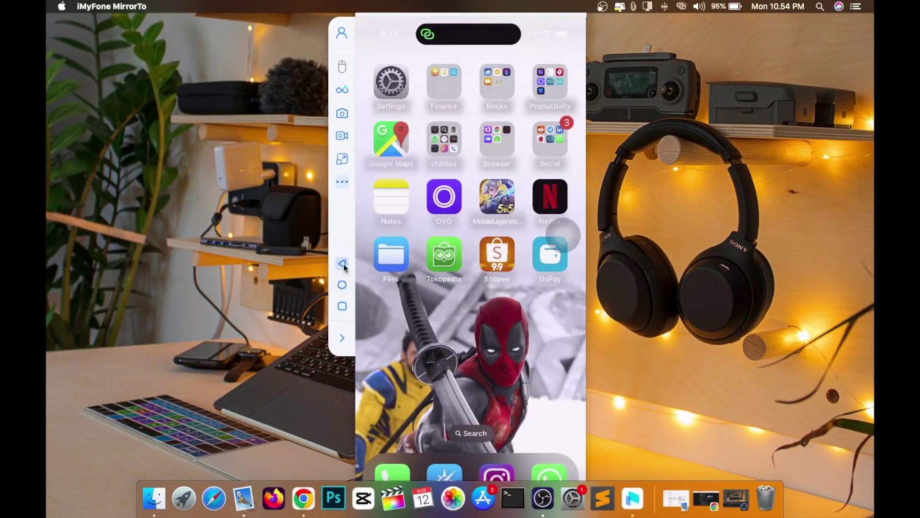
click(343, 309)
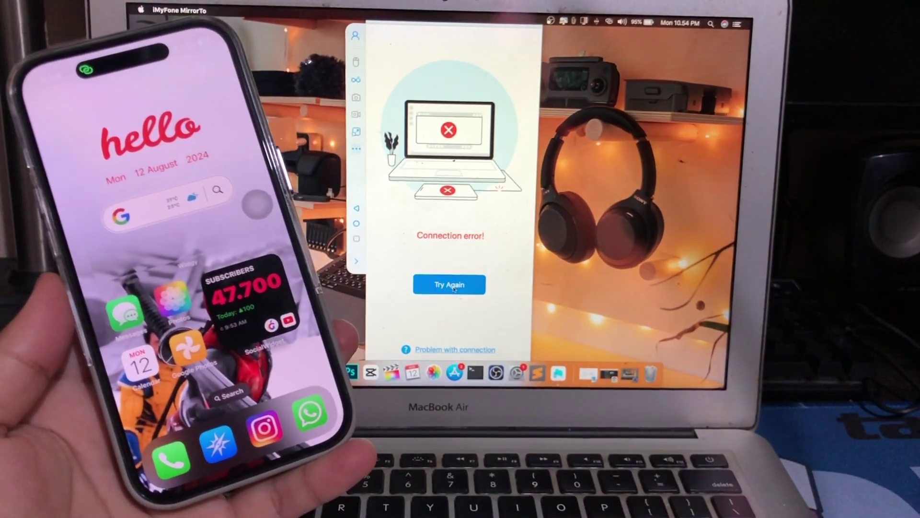
Retry the connection, switch to Wi-Fi instructions, and close the iOS 17 Tips dialog
click(453, 285)
click(429, 46)
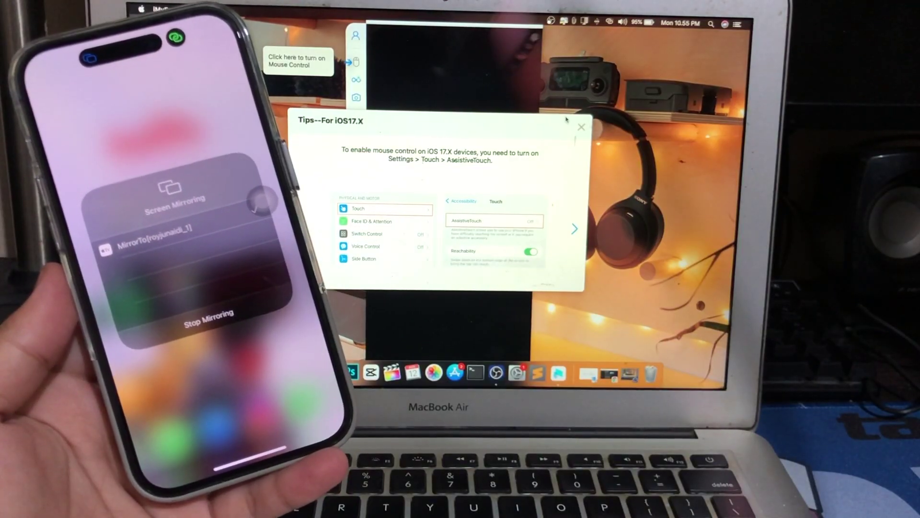
click(575, 228)
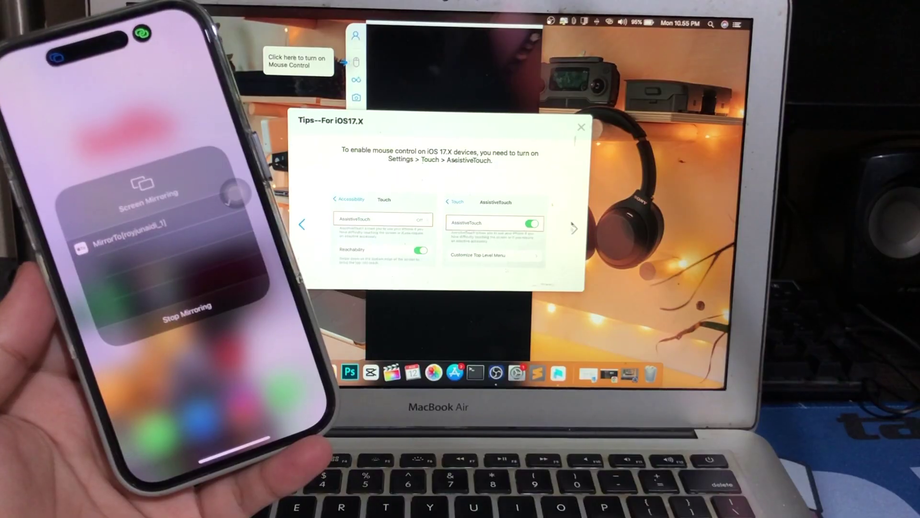
click(581, 127)
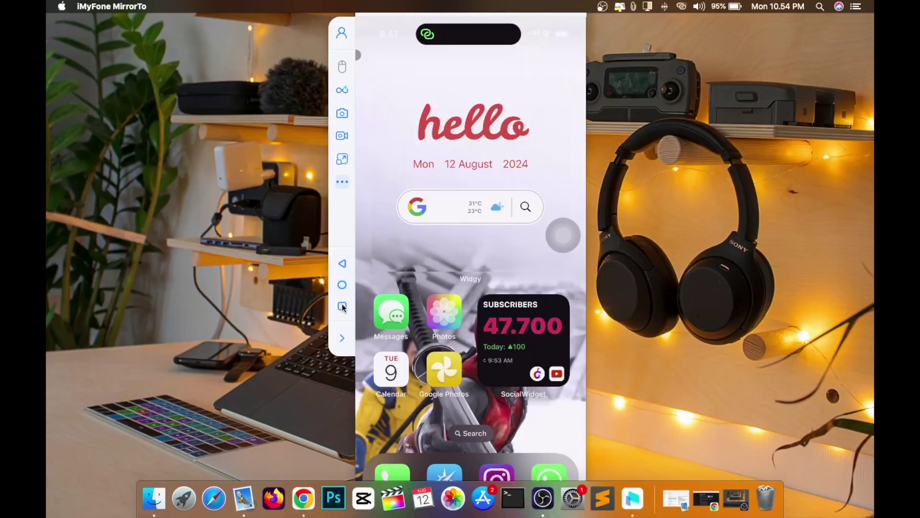
Collapse the sidebar tools and expand them again
click(342, 338)
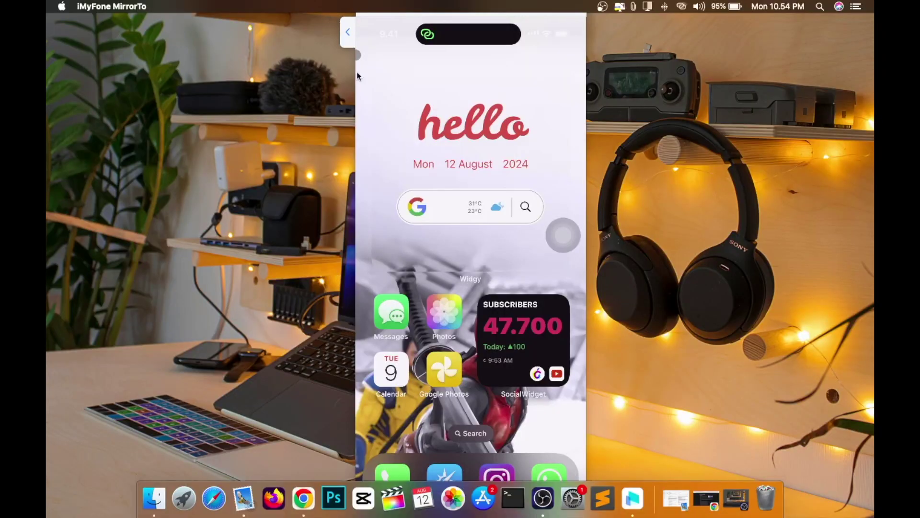
click(346, 35)
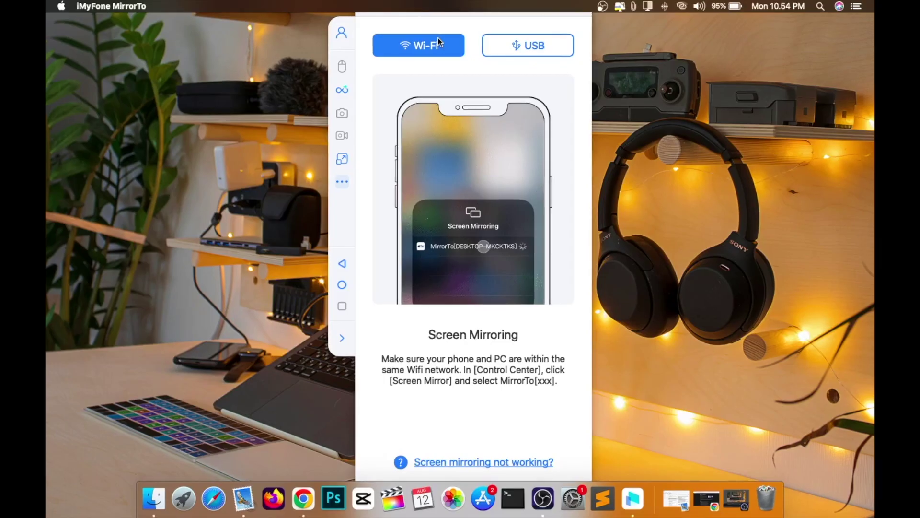
scroll(56, 164, down, 1)
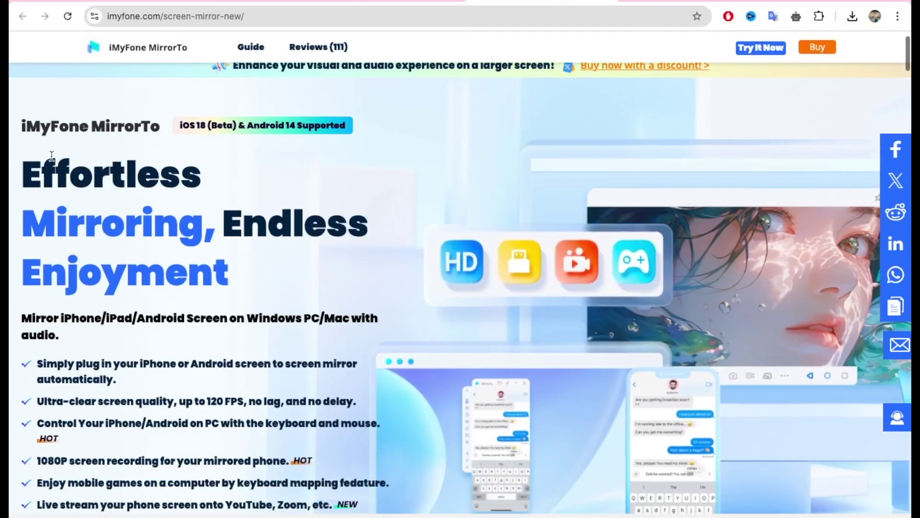
scroll(237, 130, down, 1)
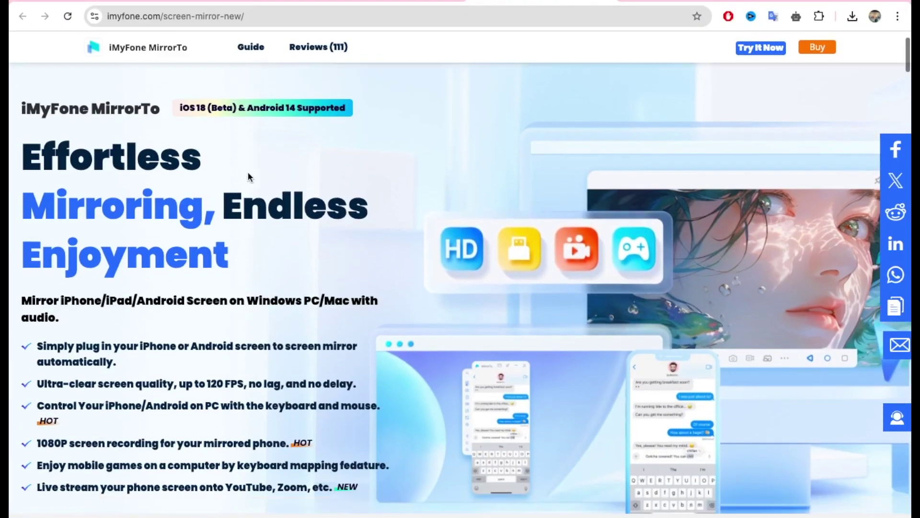
scroll(268, 251, down, 1)
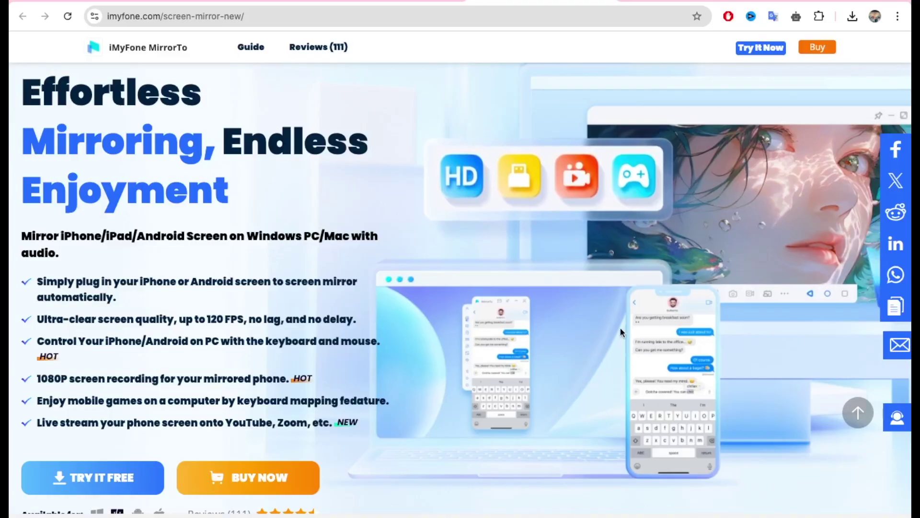
scroll(587, 344, down, 1)
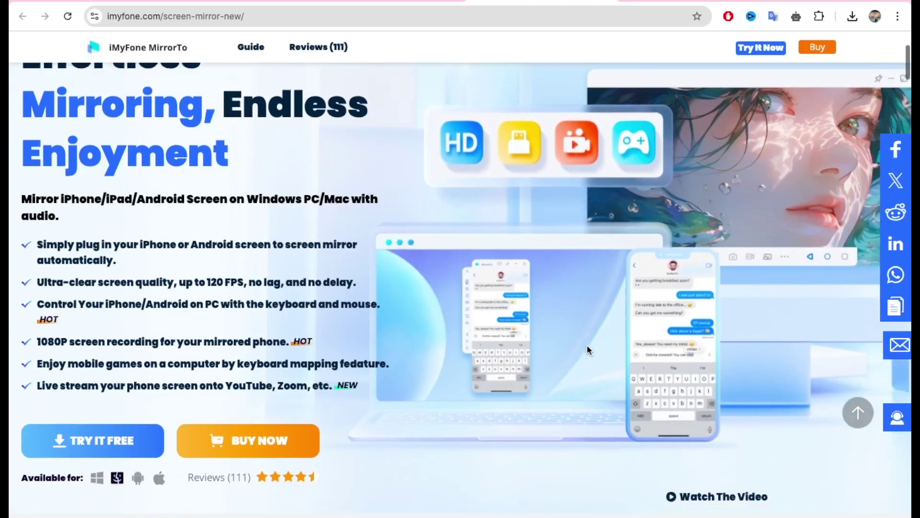
scroll(587, 346, down, 3)
scroll(587, 346, down, 2)
scroll(587, 351, down, 2)
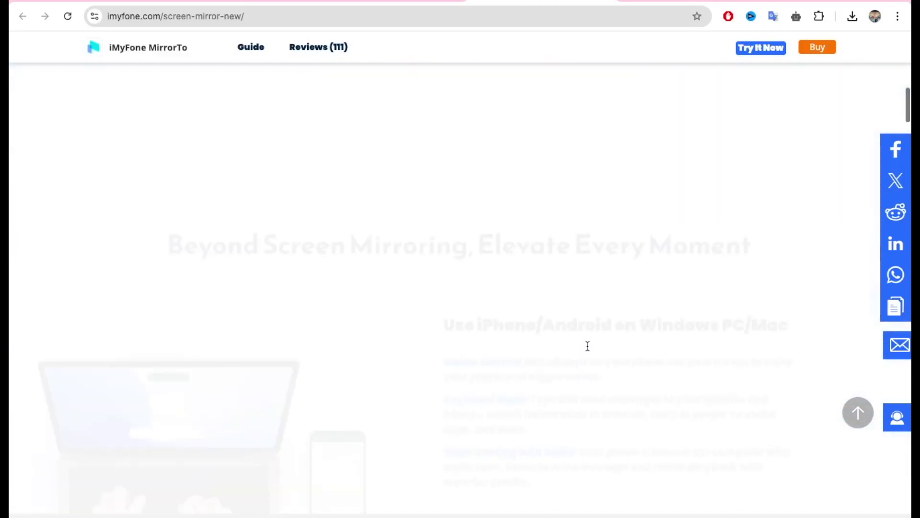
scroll(587, 349, down, 1)
scroll(588, 346, down, 1)
scroll(587, 348, down, 1)
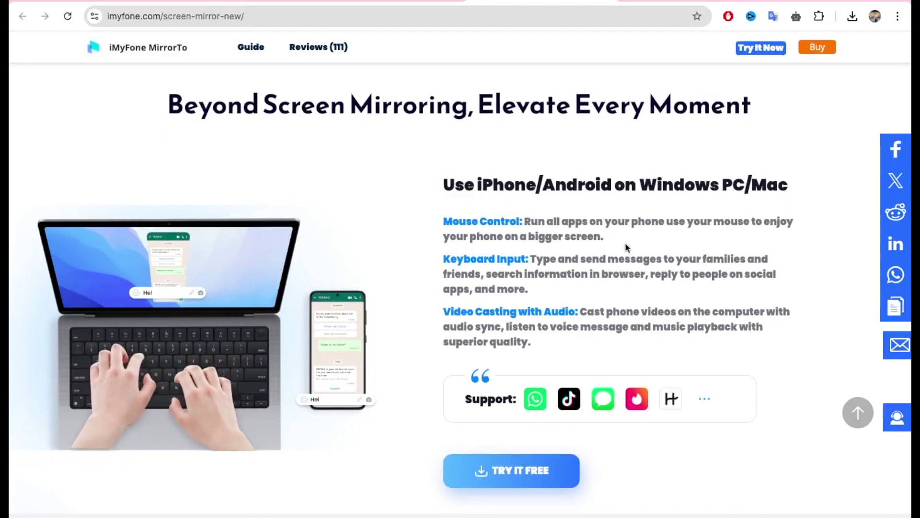
scroll(663, 253, down, 5)
scroll(662, 253, down, 5)
scroll(662, 253, down, 2)
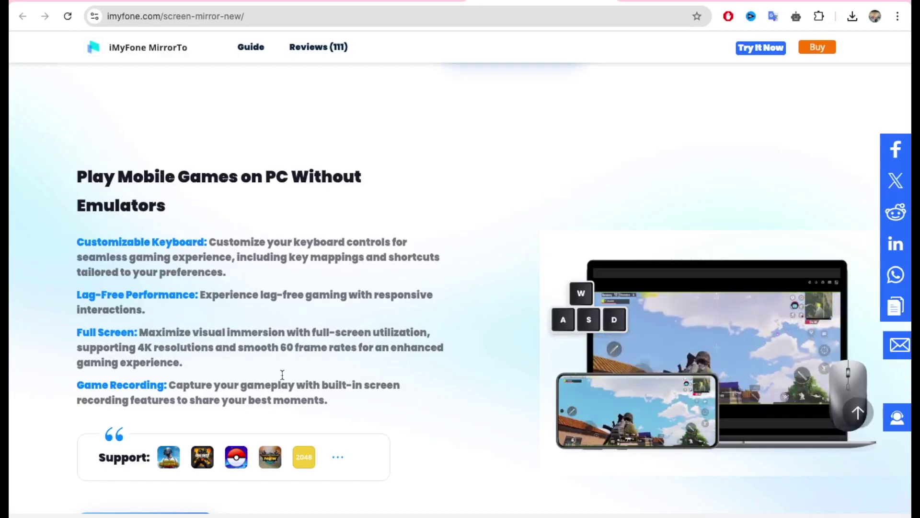
scroll(407, 390, down, 1)
scroll(407, 390, down, 1)
scroll(407, 391, up, 1)
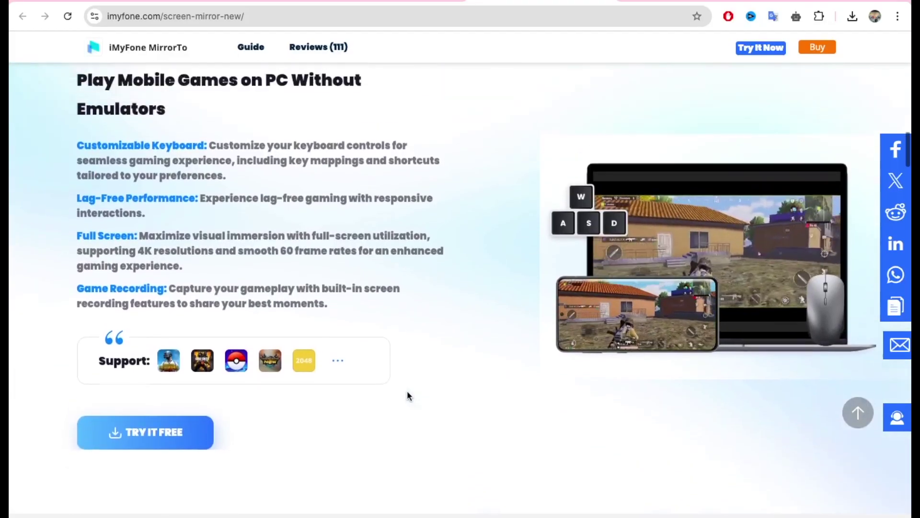